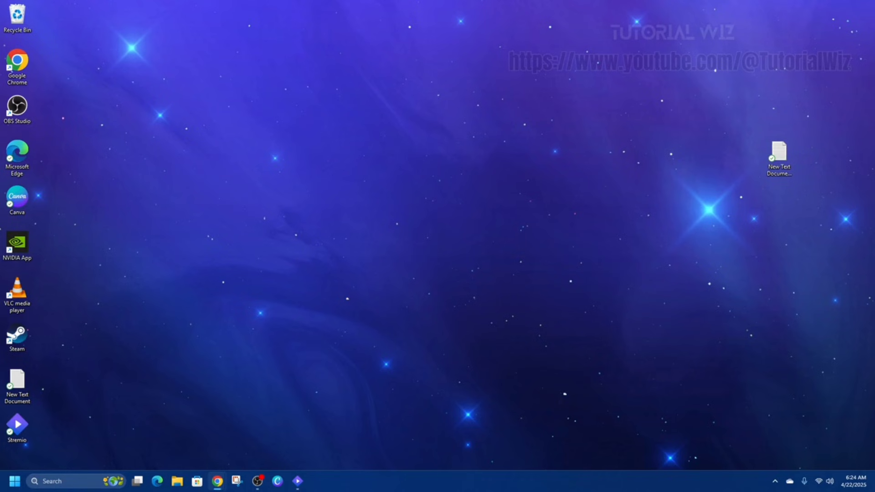
# Switch to Chrome, look over the Stremio home page with its download options, and minimize the browser
pyautogui.click(218, 482)
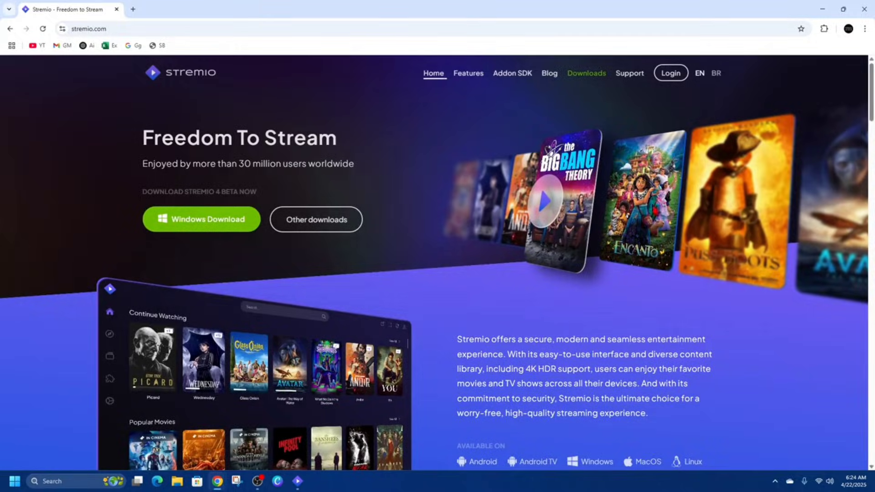
pyautogui.scroll(-2, 433, 328)
pyautogui.scroll(2, 456, 343)
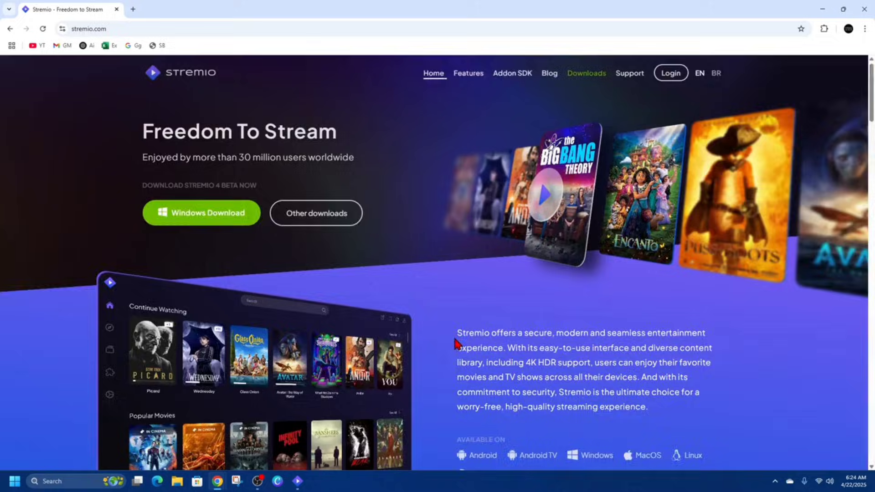
pyautogui.scroll(-5, 456, 340)
pyautogui.scroll(5, 414, 294)
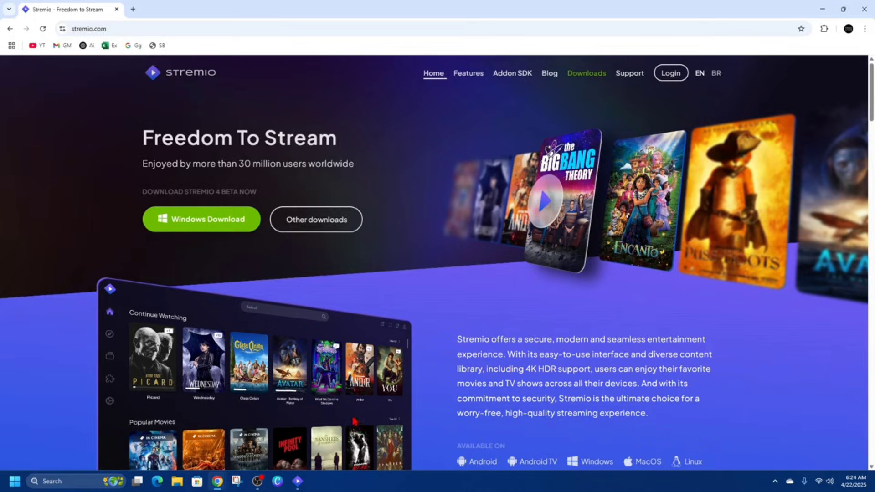
pyautogui.click(822, 9)
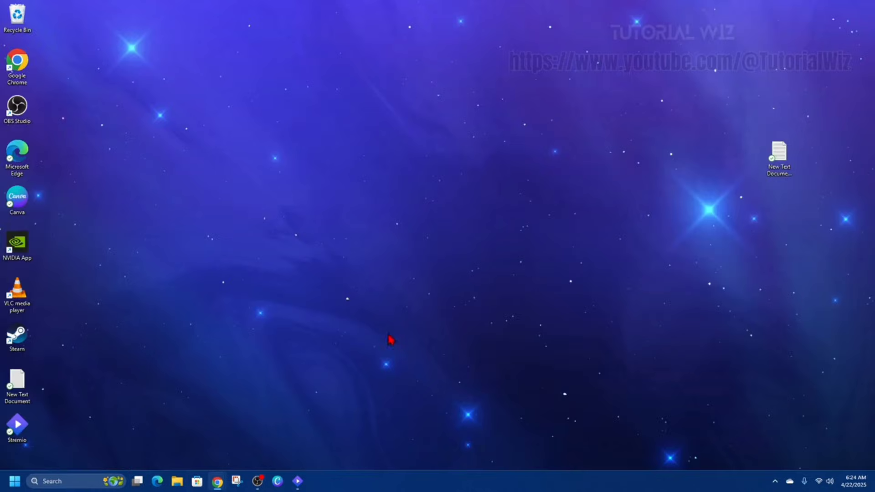
# Switch to the Stremio desktop app and open the account sign-up and log-in page
pyautogui.click(298, 480)
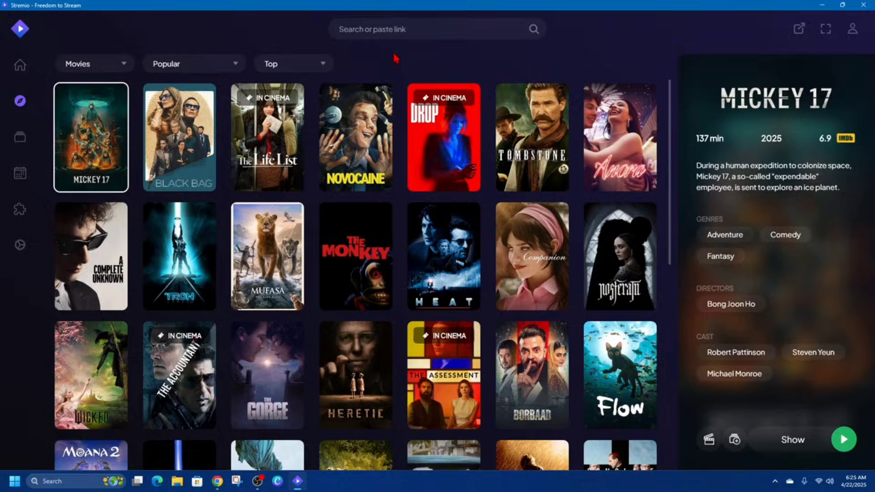
pyautogui.click(853, 29)
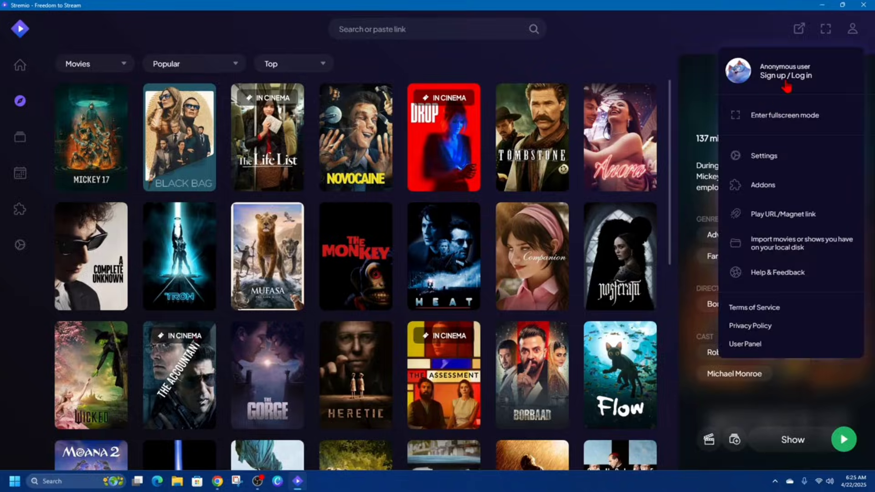
pyautogui.click(780, 84)
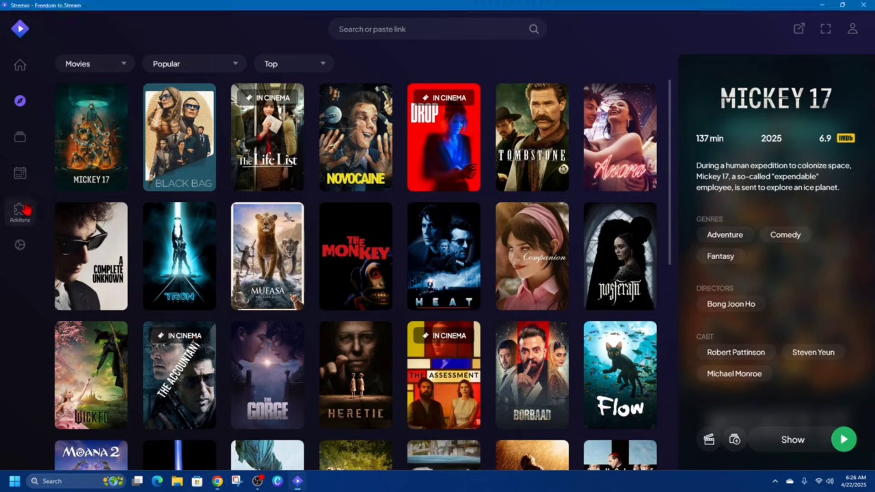
# Browse the catalog rows on the Home page, from popular movies down to public domain movies and back up
pyautogui.click(21, 209)
pyautogui.hotkey('alt', 'Left')
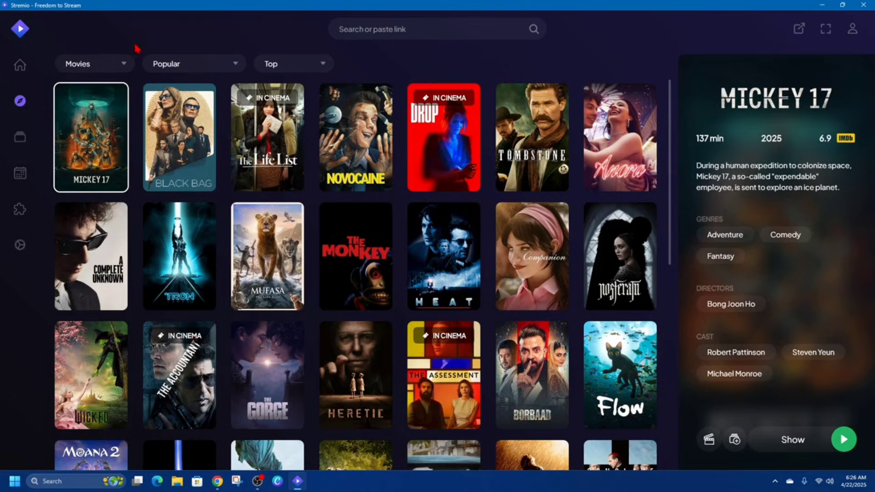
pyautogui.click(34, 69)
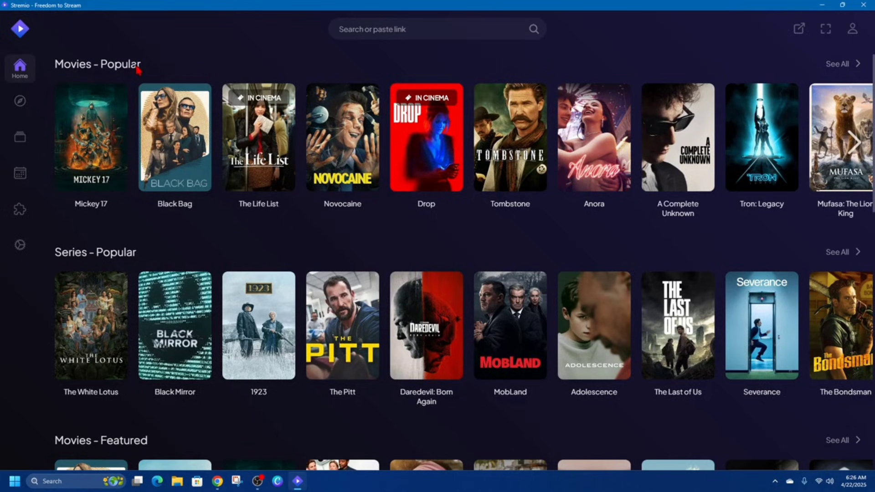
pyautogui.scroll(-5, 167, 287)
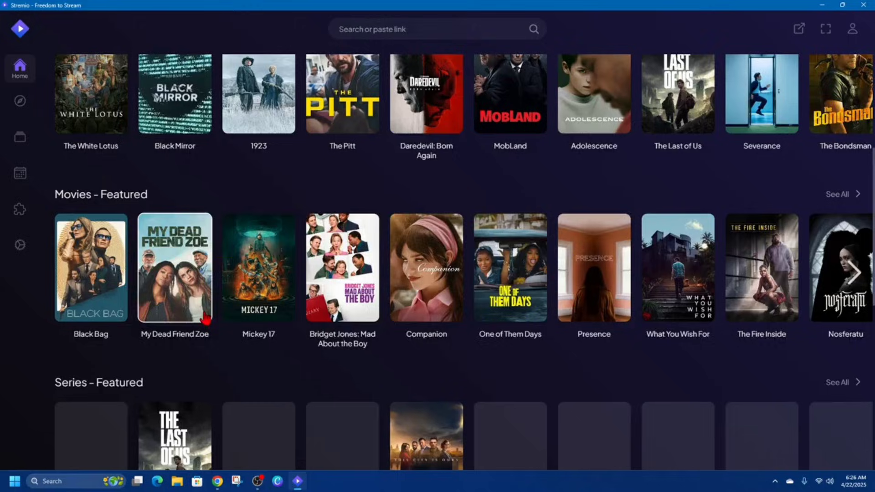
pyautogui.scroll(-6, 205, 318)
pyautogui.scroll(-3, 190, 303)
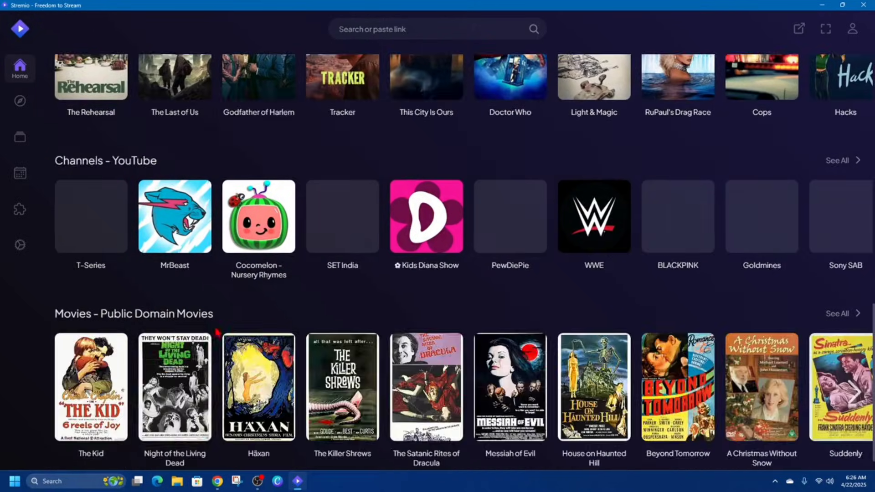
pyautogui.scroll(14, 218, 331)
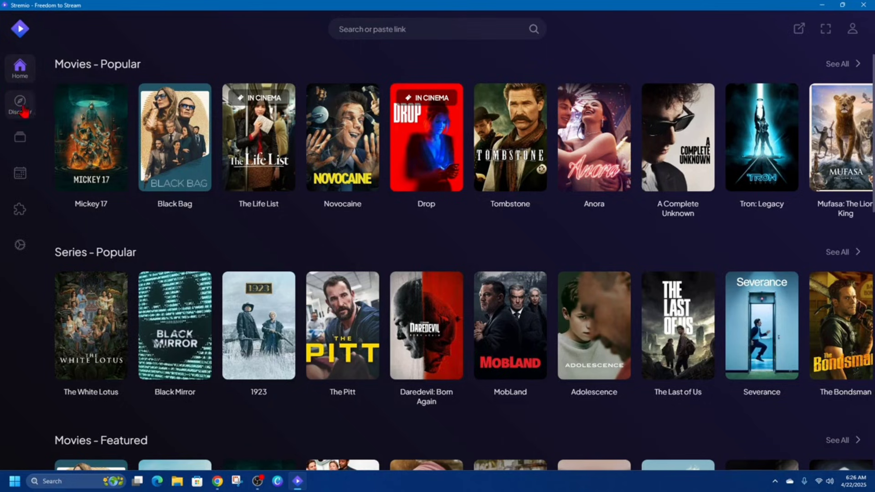
# Open the Discover page and examine the content type and catalog filter options, keeping Movies and Popular
pyautogui.click(23, 108)
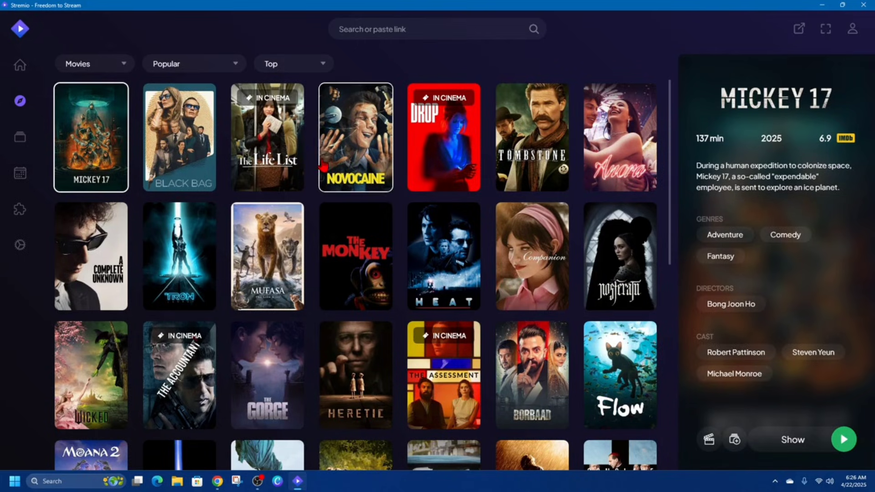
pyautogui.click(101, 68)
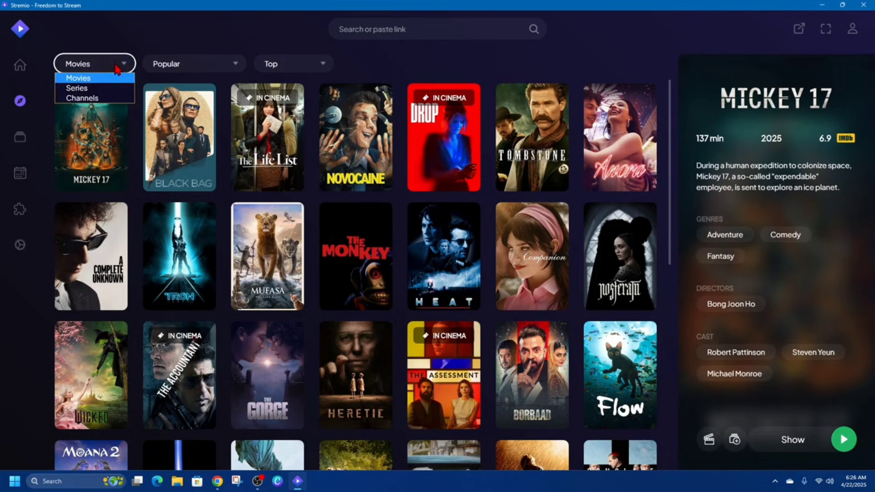
pyautogui.click(109, 78)
pyautogui.click(211, 58)
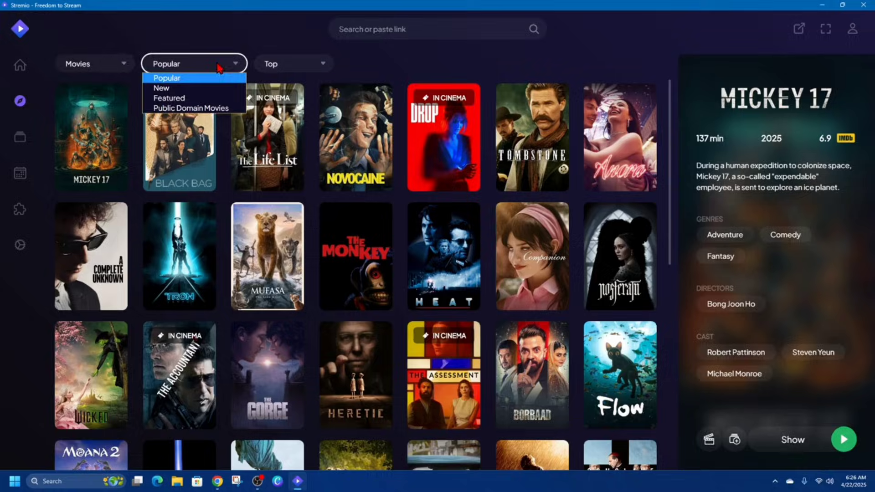
pyautogui.click(212, 62)
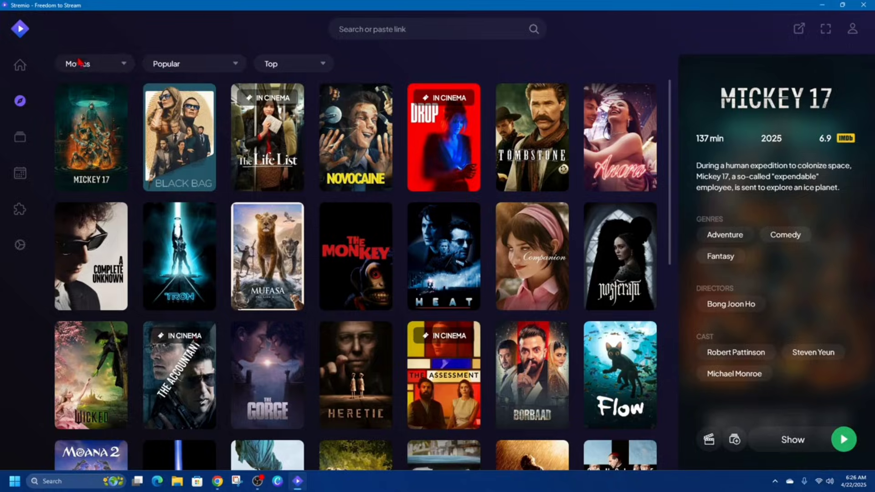
# View the import and discovery options on the Library page and on the Calendar page
pyautogui.click(20, 138)
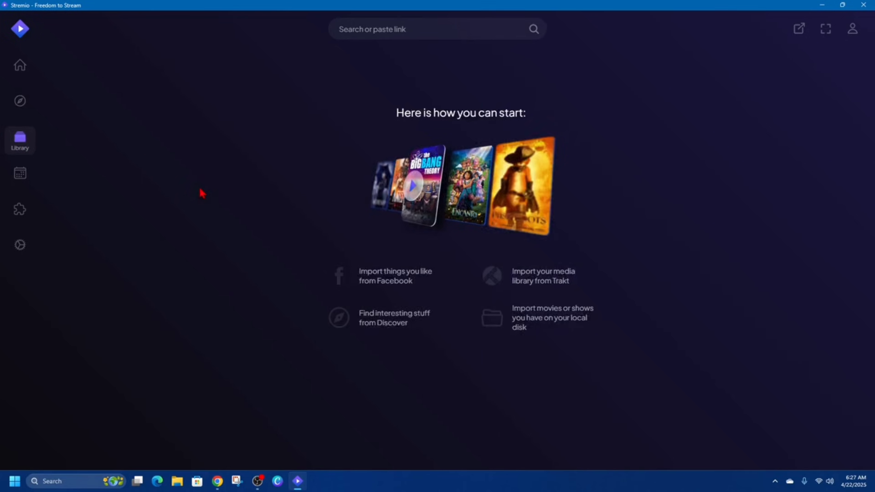
pyautogui.click(20, 100)
pyautogui.click(19, 138)
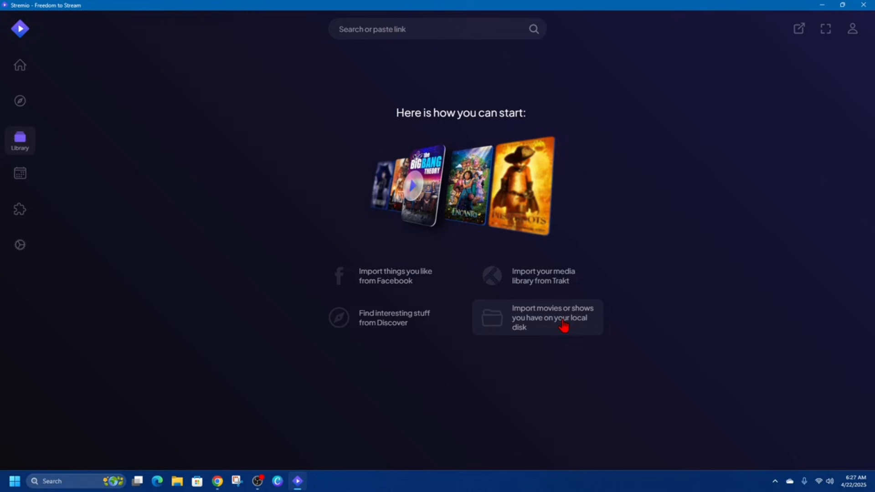
pyautogui.click(25, 181)
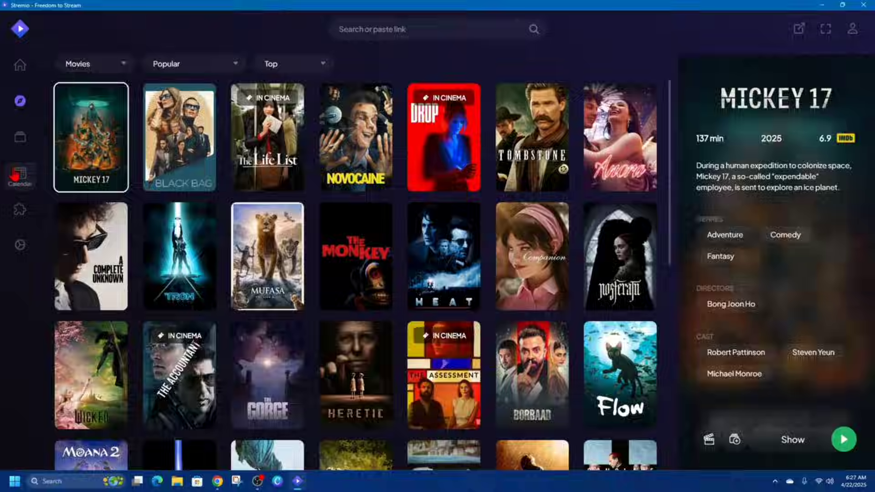
pyautogui.click(25, 178)
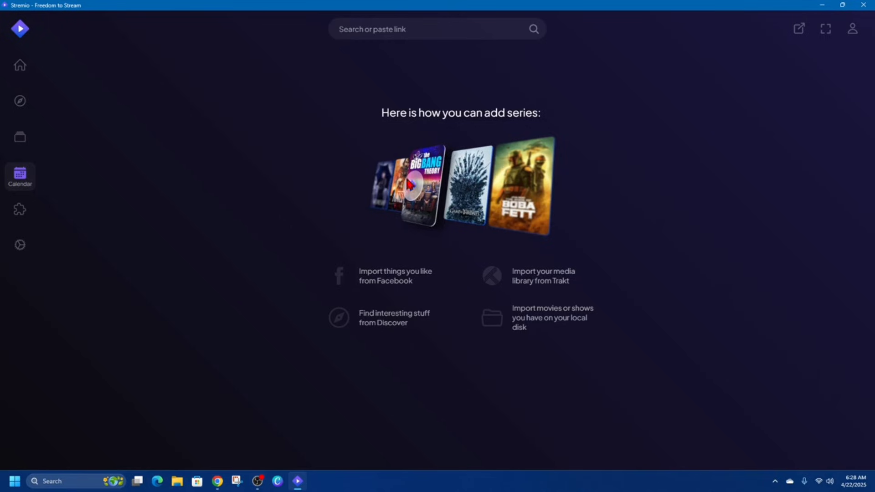
# Open the addons page and review the whole list of official addons
pyautogui.click(19, 210)
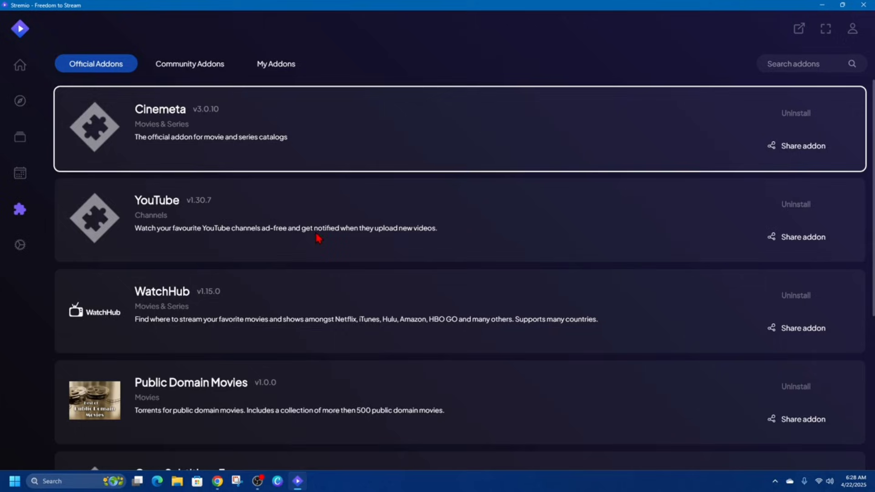
pyautogui.scroll(-2, 320, 245)
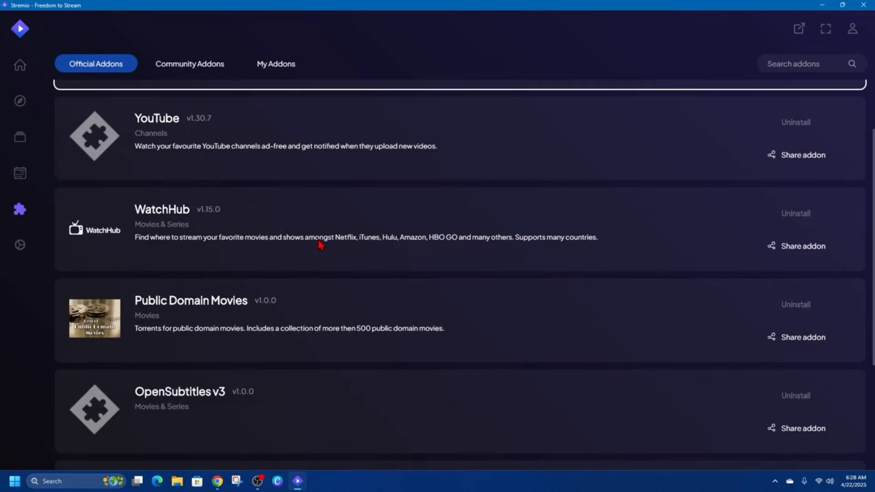
pyautogui.scroll(-1, 321, 245)
pyautogui.scroll(-1, 321, 245)
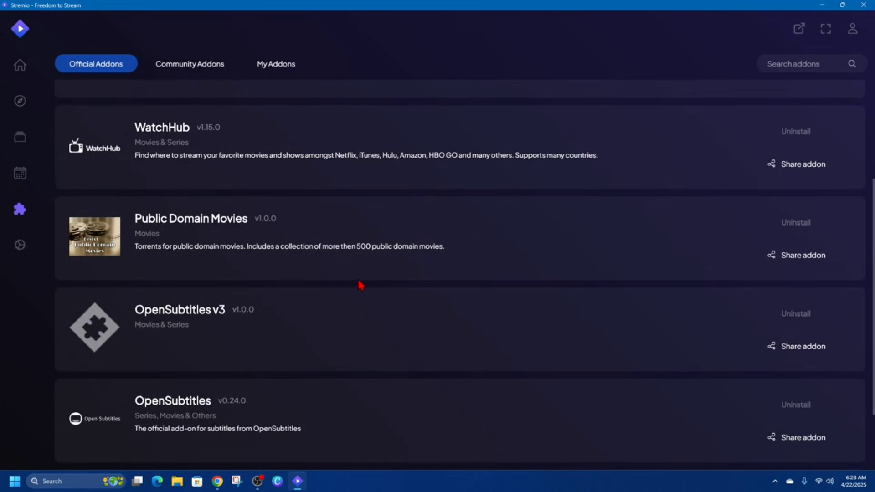
pyautogui.scroll(-1, 356, 228)
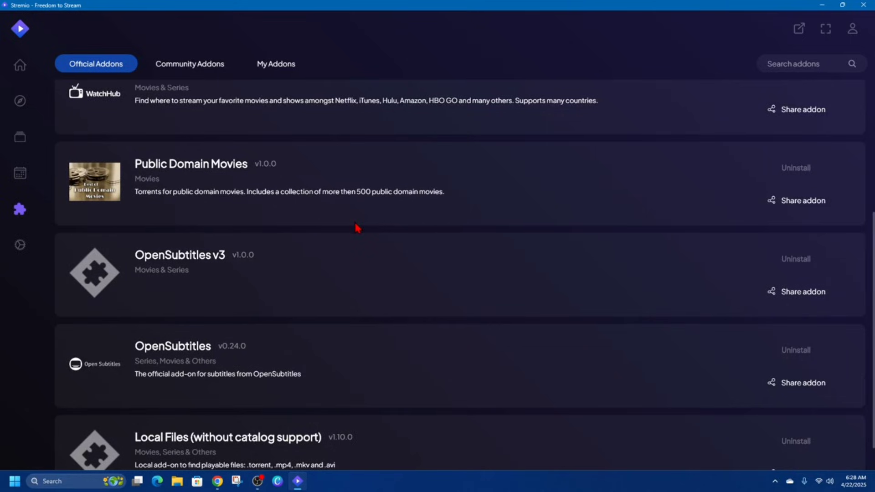
pyautogui.scroll(-1, 357, 228)
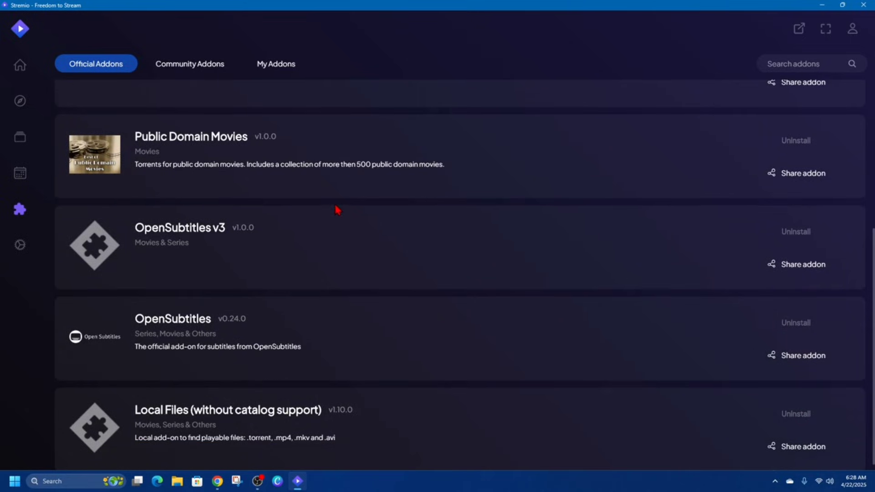
pyautogui.scroll(-1, 332, 250)
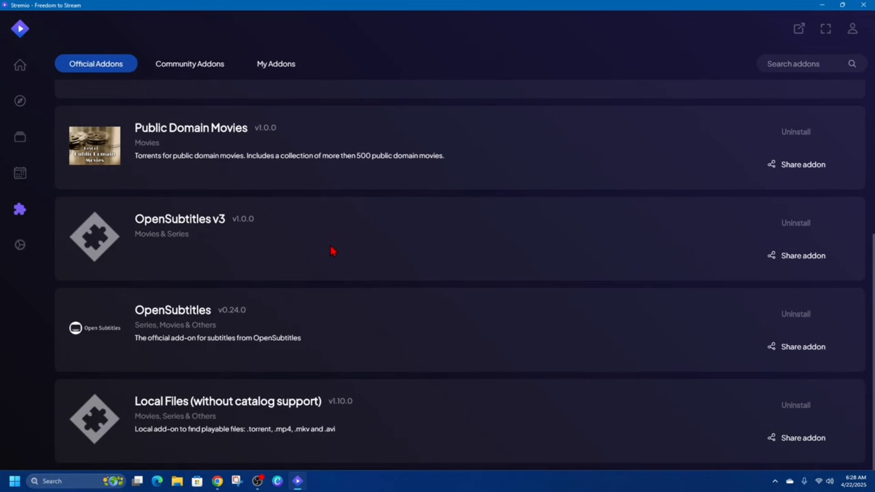
pyautogui.scroll(5, 335, 252)
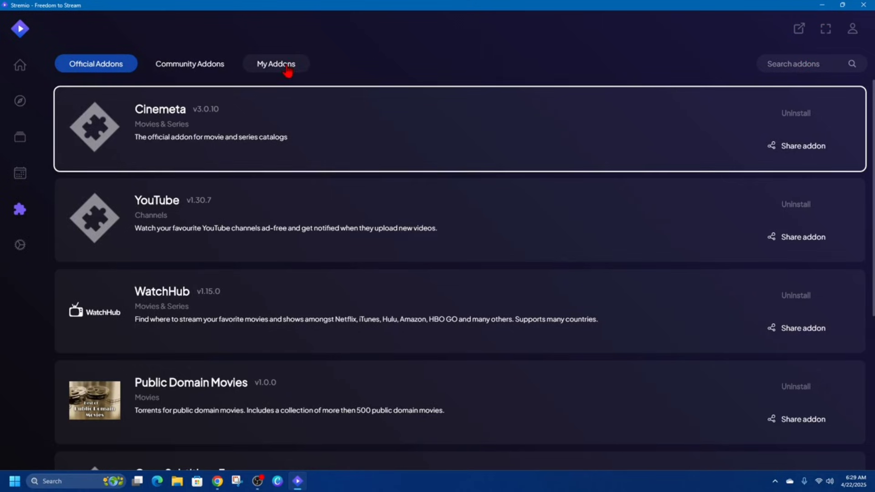
# Review the list of installed addons under My Addons, and return to the Discover page
pyautogui.click(290, 70)
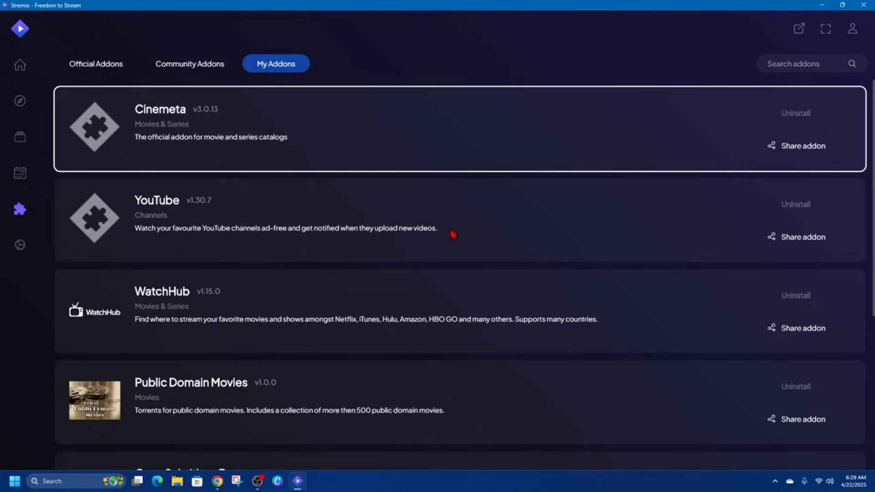
pyautogui.scroll(-5, 451, 246)
pyautogui.scroll(6, 454, 260)
pyautogui.press('2')
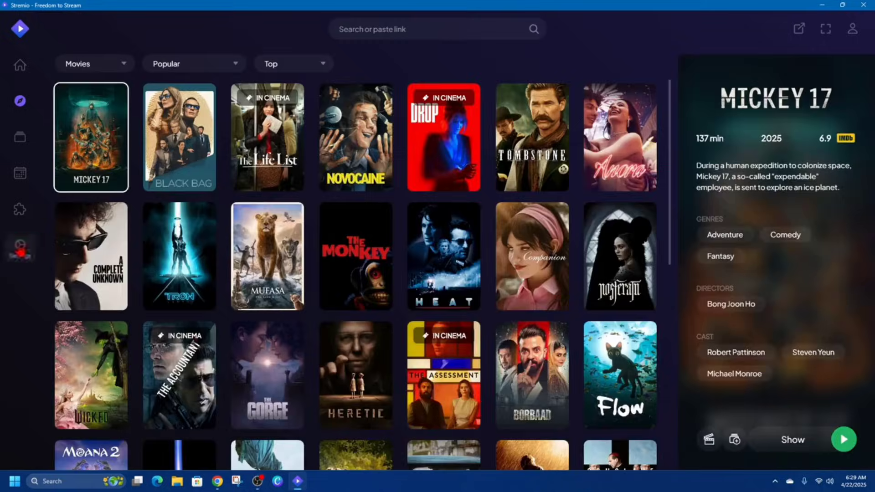
# Open the settings and look through the Player, Streaming and Shortcuts sections before returning to General
pyautogui.click(19, 245)
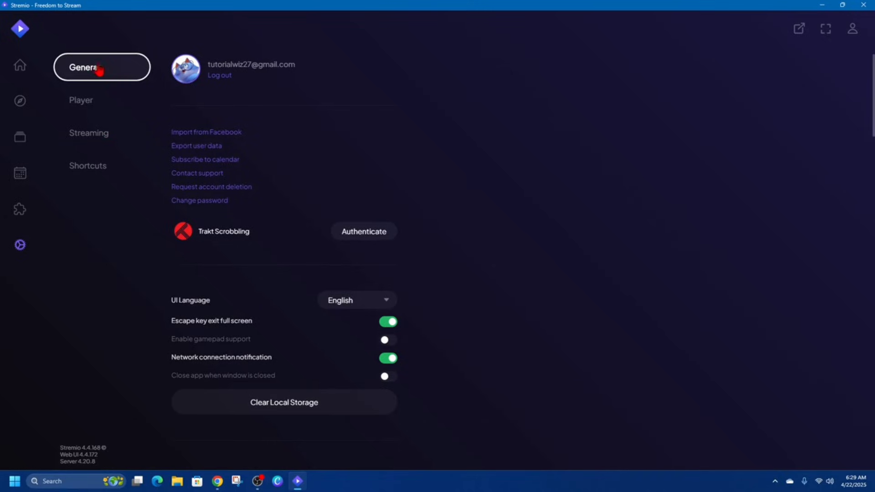
pyautogui.click(95, 100)
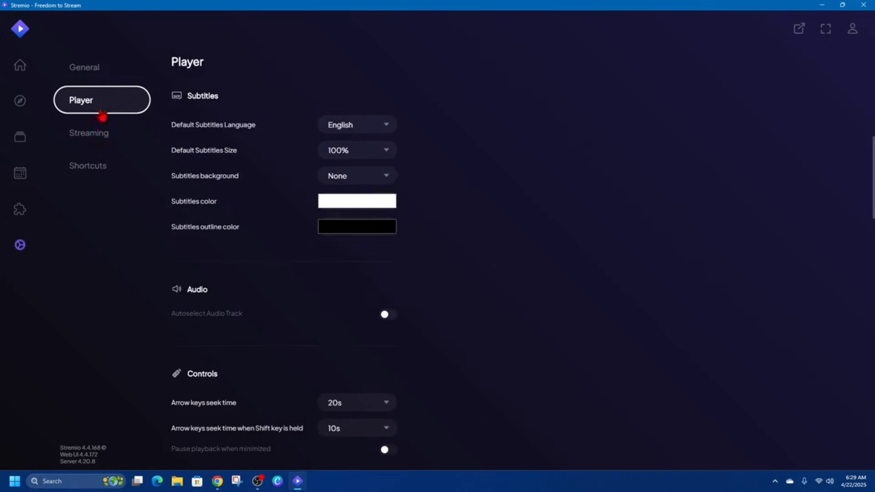
pyautogui.click(114, 136)
pyautogui.click(110, 174)
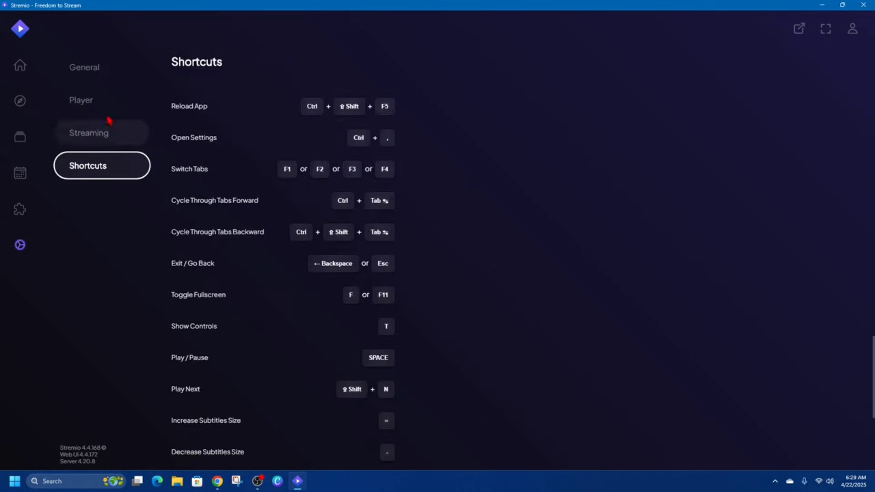
pyautogui.click(96, 79)
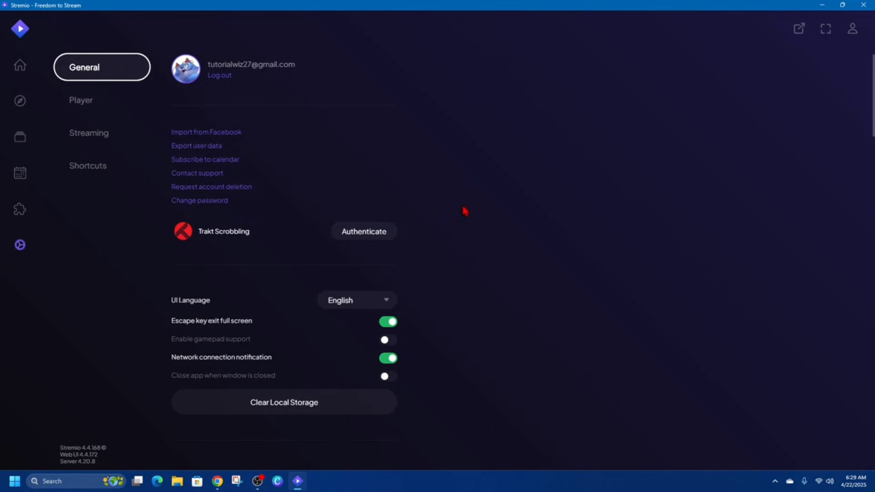
# Examine the UI language choices in the General settings and close the list without changing the language
pyautogui.scroll(-1, 468, 208)
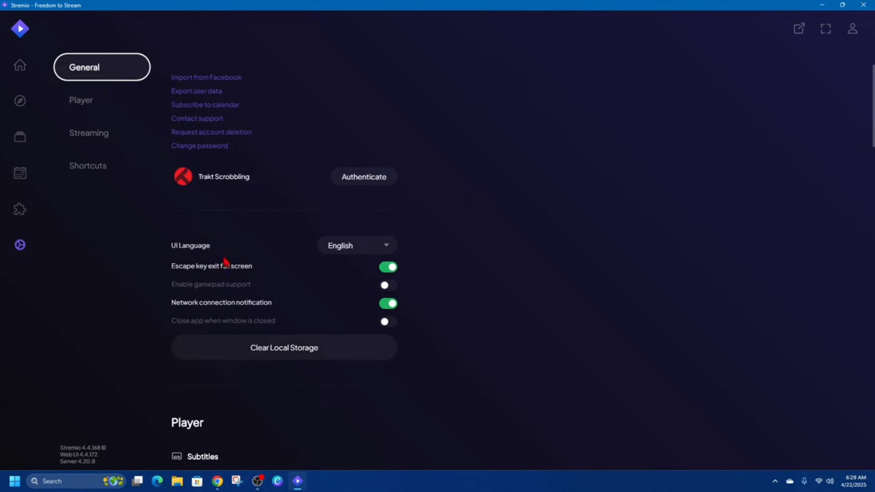
pyautogui.click(351, 250)
pyautogui.click(487, 138)
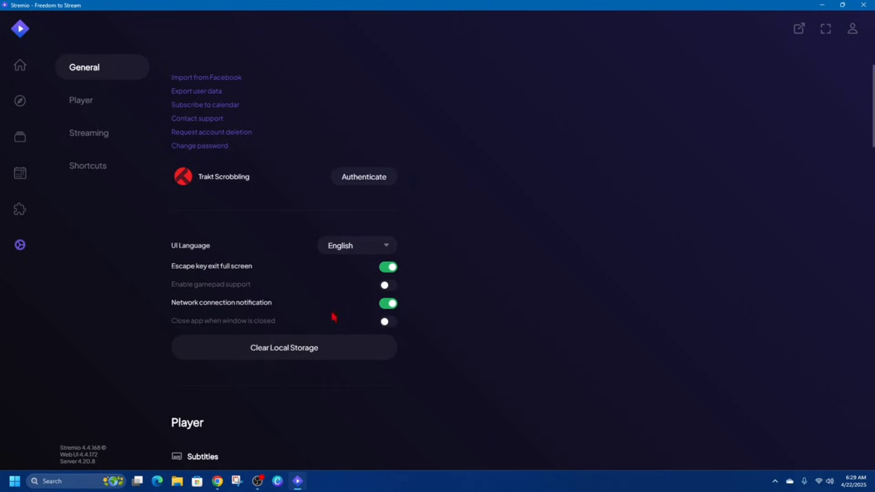
# Open the Player settings, view the default subtitles language choices without changing them, and look through the options down to Advanced
pyautogui.scroll(1, 388, 279)
pyautogui.click(100, 107)
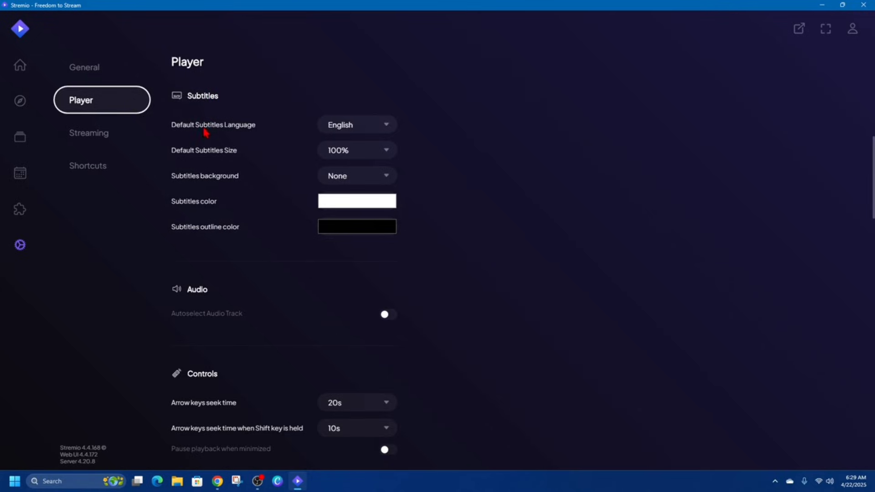
pyautogui.click(390, 126)
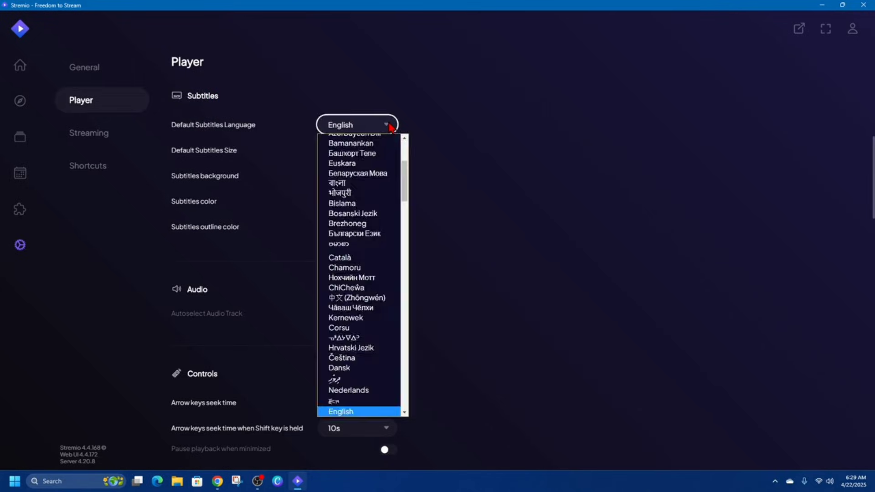
pyautogui.click(391, 128)
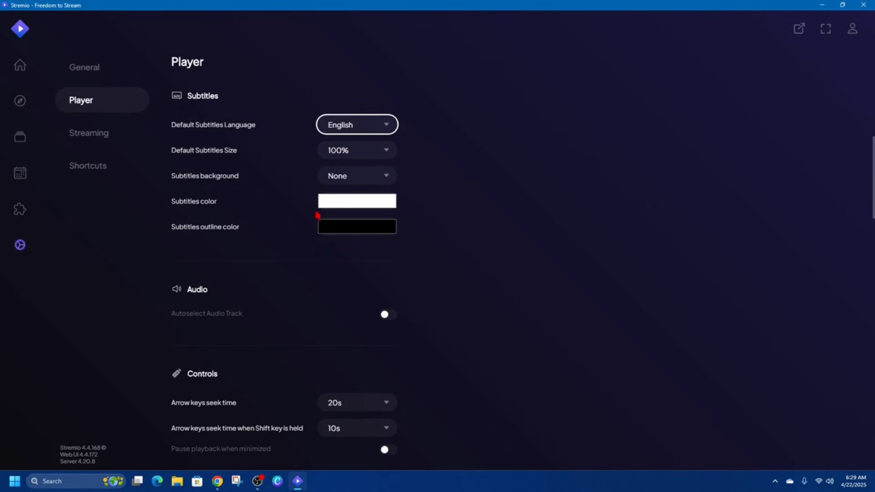
pyautogui.scroll(-3, 423, 270)
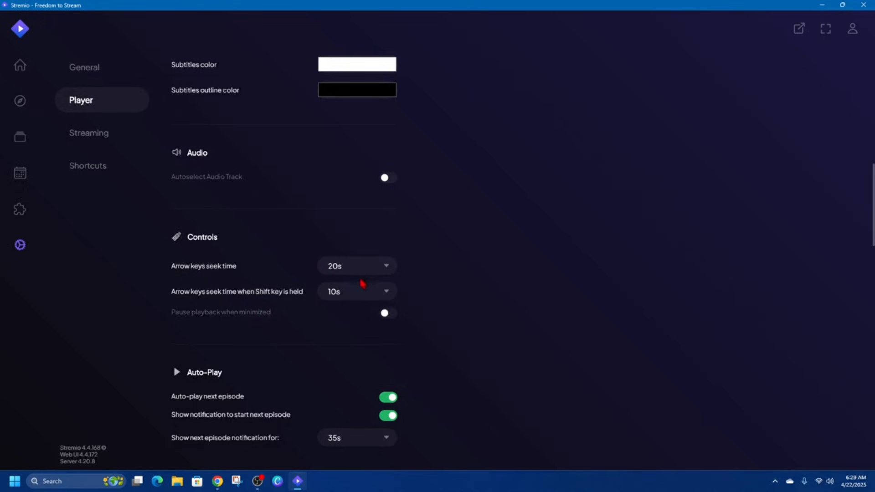
pyautogui.scroll(-2, 552, 373)
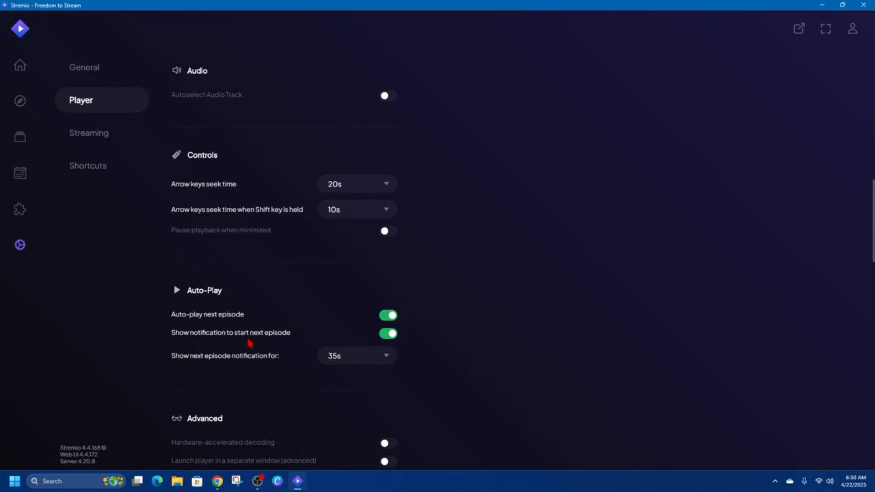
pyautogui.scroll(-5, 415, 335)
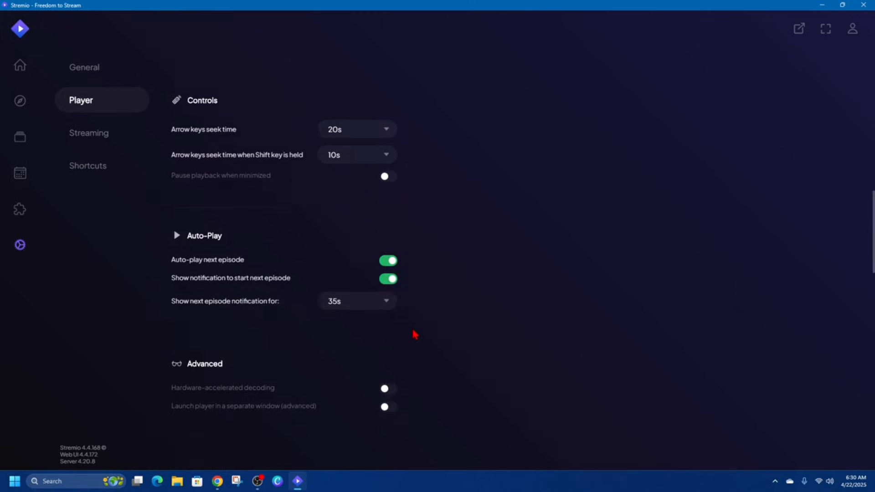
# Open the Streaming settings, check the Caching size choices while keeping 2GB, and look on through the shortcuts list
pyautogui.click(108, 145)
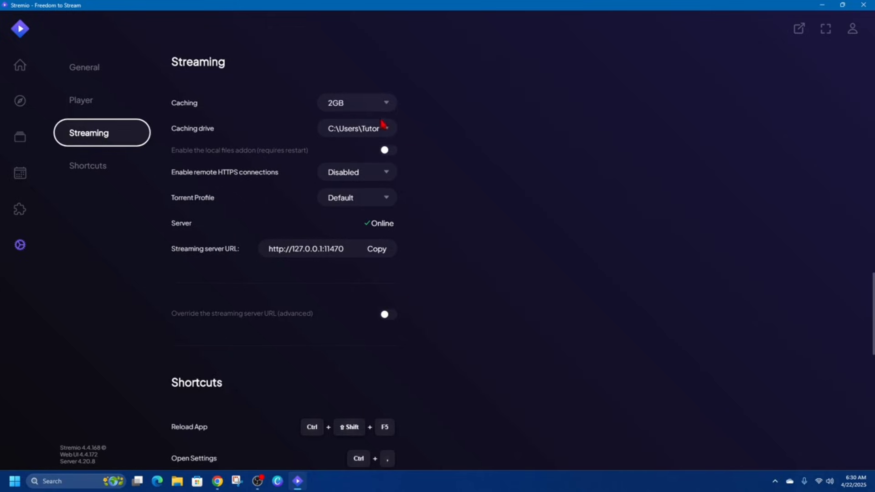
pyautogui.click(383, 104)
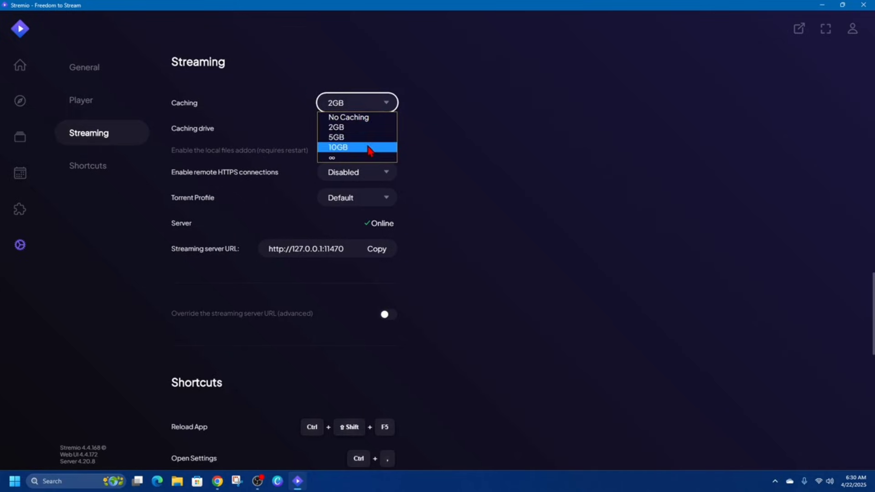
pyautogui.click(370, 129)
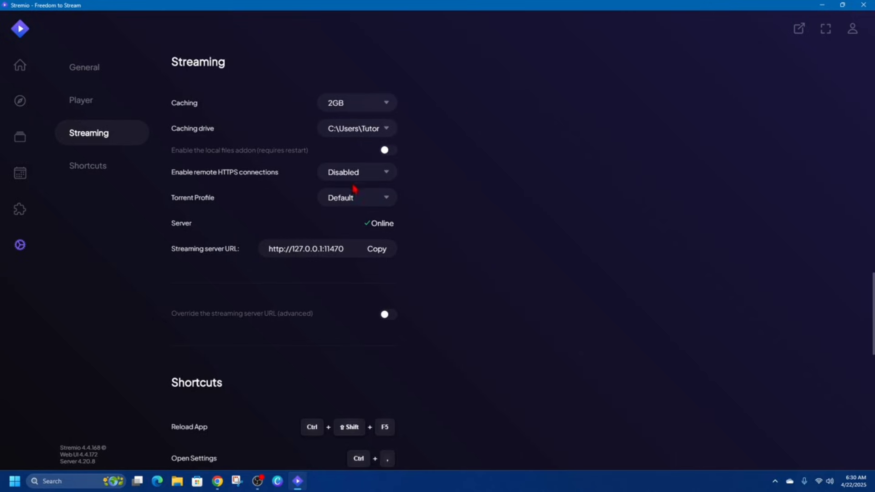
pyautogui.scroll(-5, 488, 301)
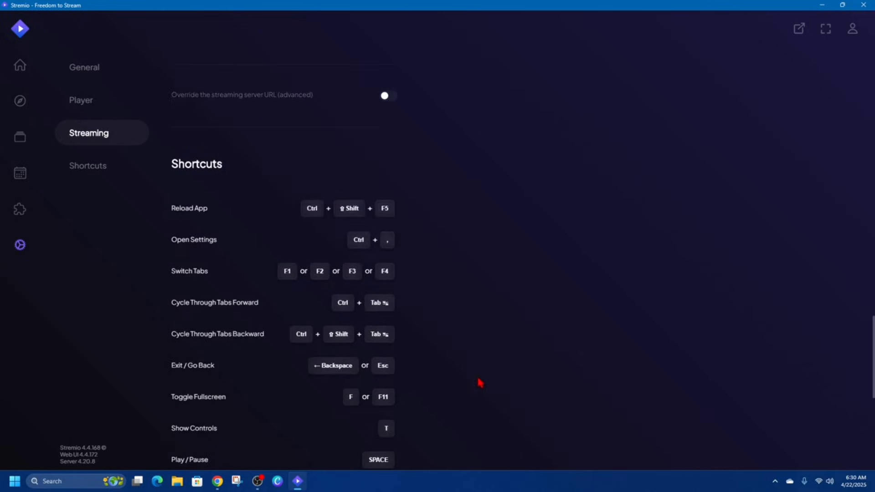
pyautogui.scroll(-2, 435, 274)
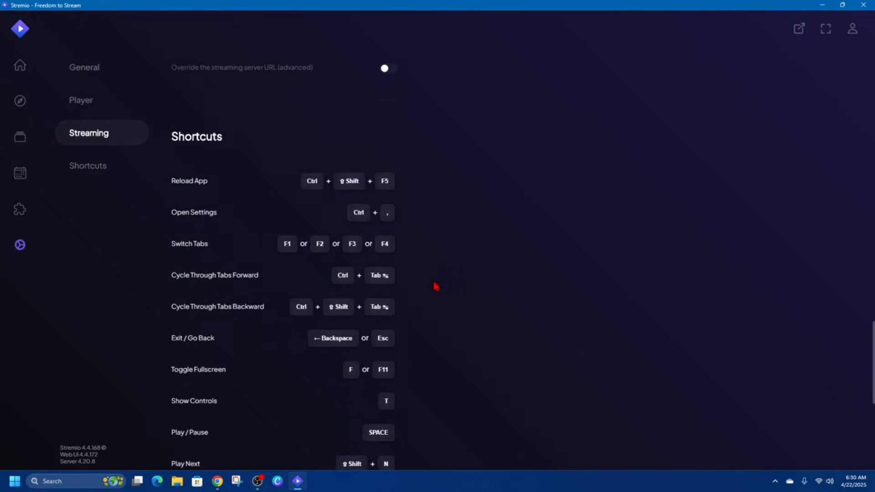
# Leave the settings for the popular movies in Discover and open the full details page of Black Bag
pyautogui.click(20, 66)
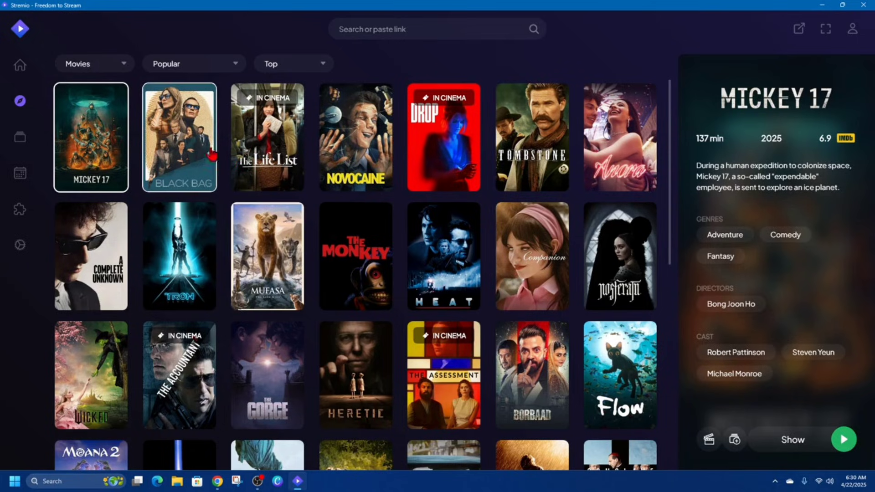
pyautogui.click(182, 138)
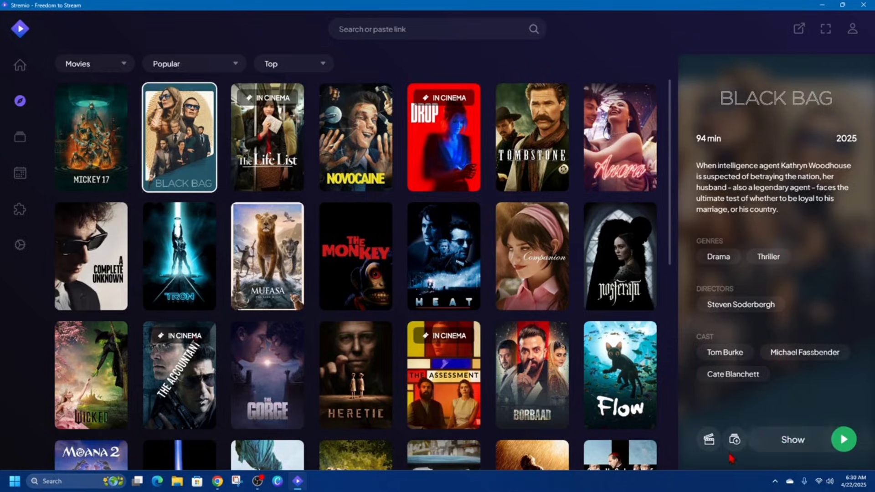
pyautogui.click(804, 448)
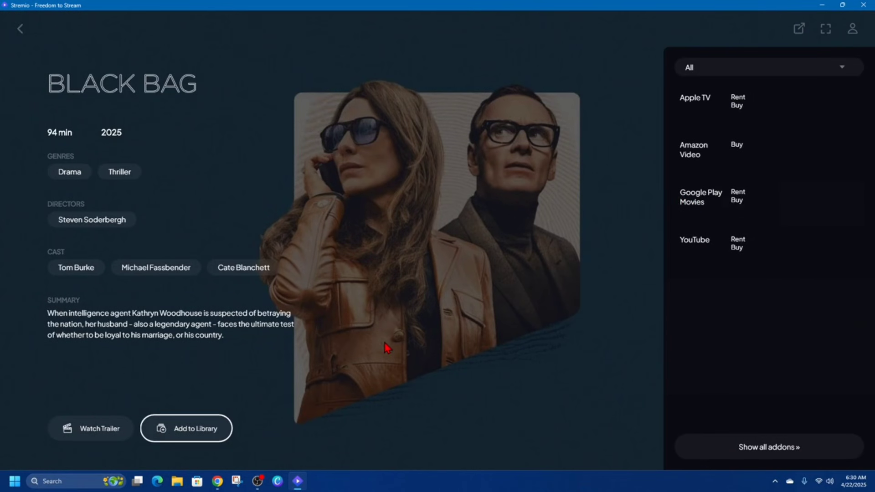